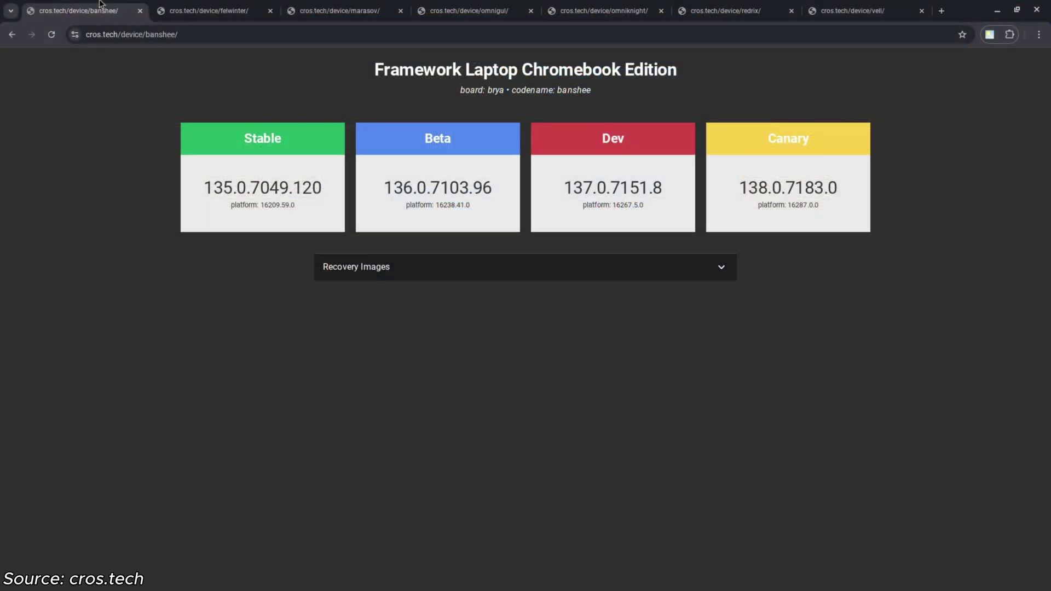
- Compare channel versions across the felwinter, marasov, omnigul, omniknight, redrix and vell device tabs
left_click(206, 14)
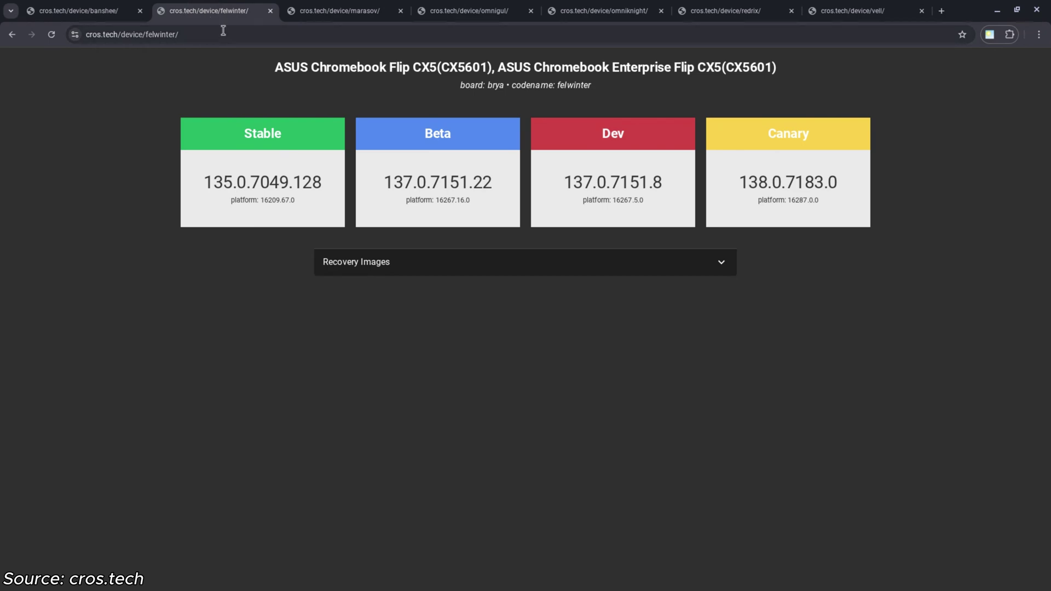
left_click(340, 12)
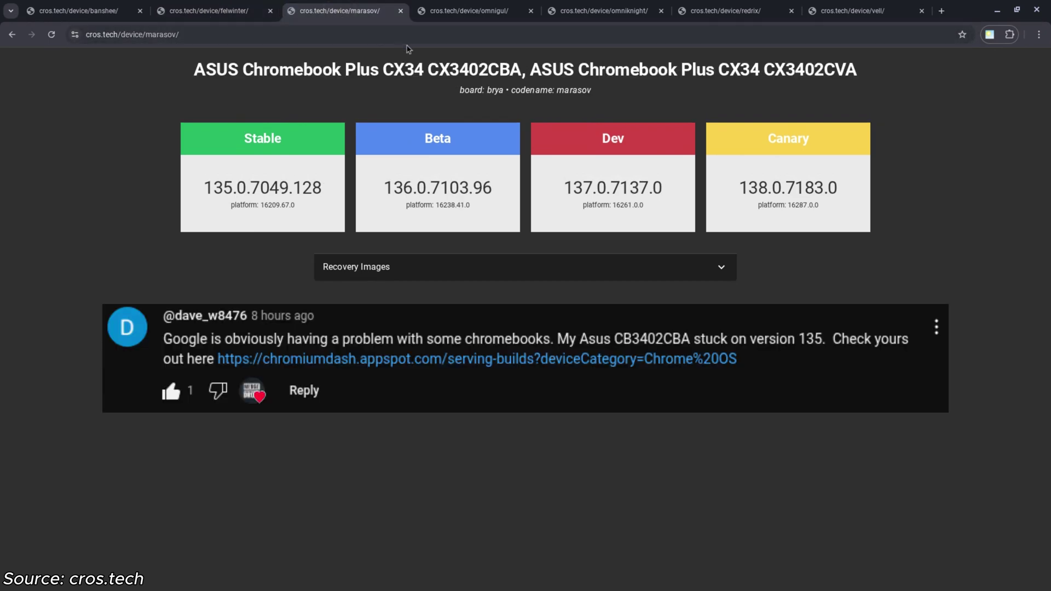
left_click(470, 13)
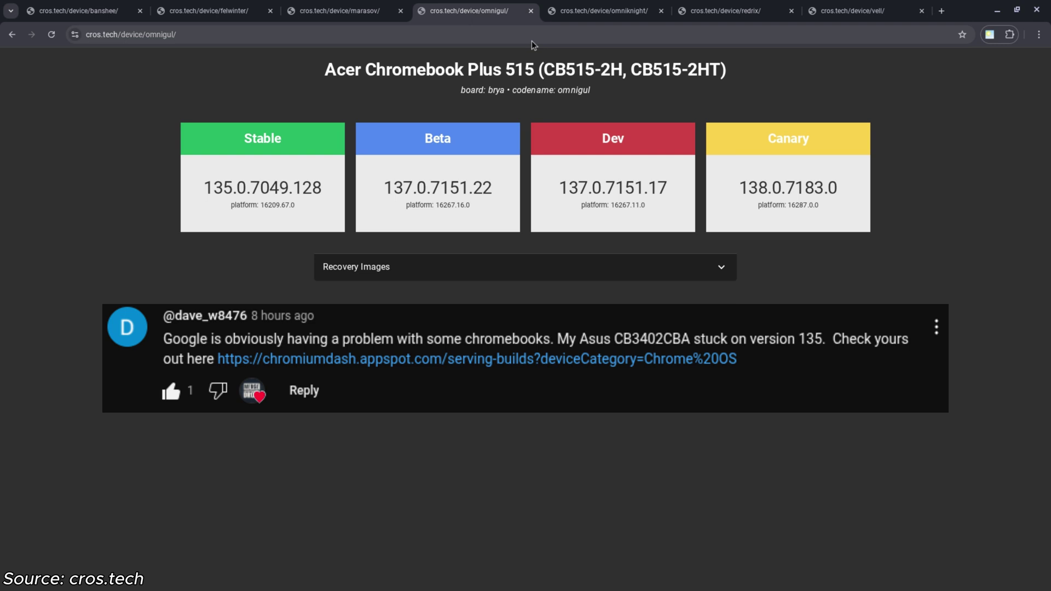
left_click(611, 14)
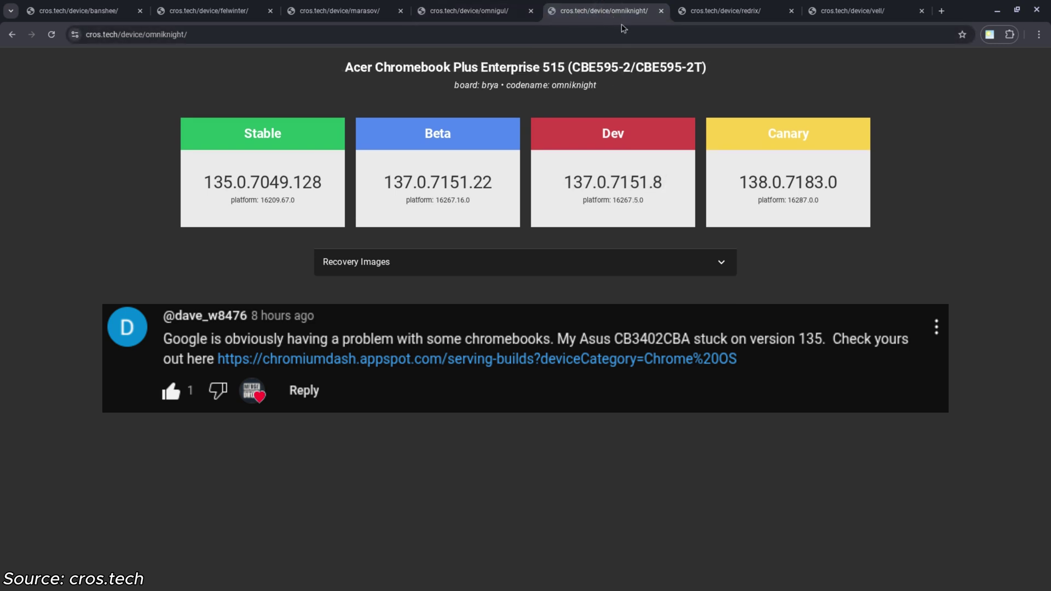
left_click(728, 15)
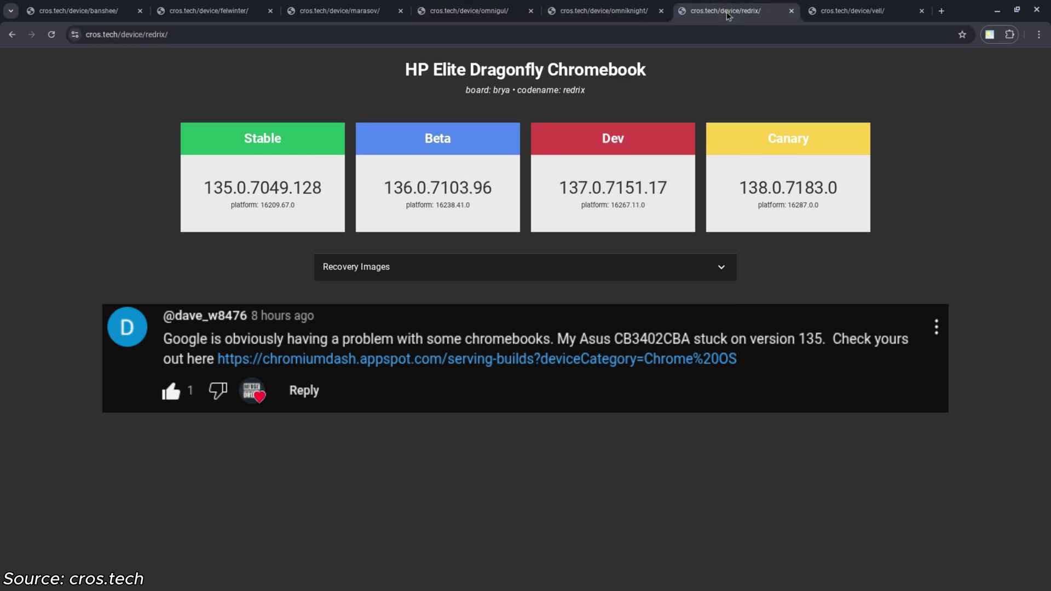
left_click(856, 15)
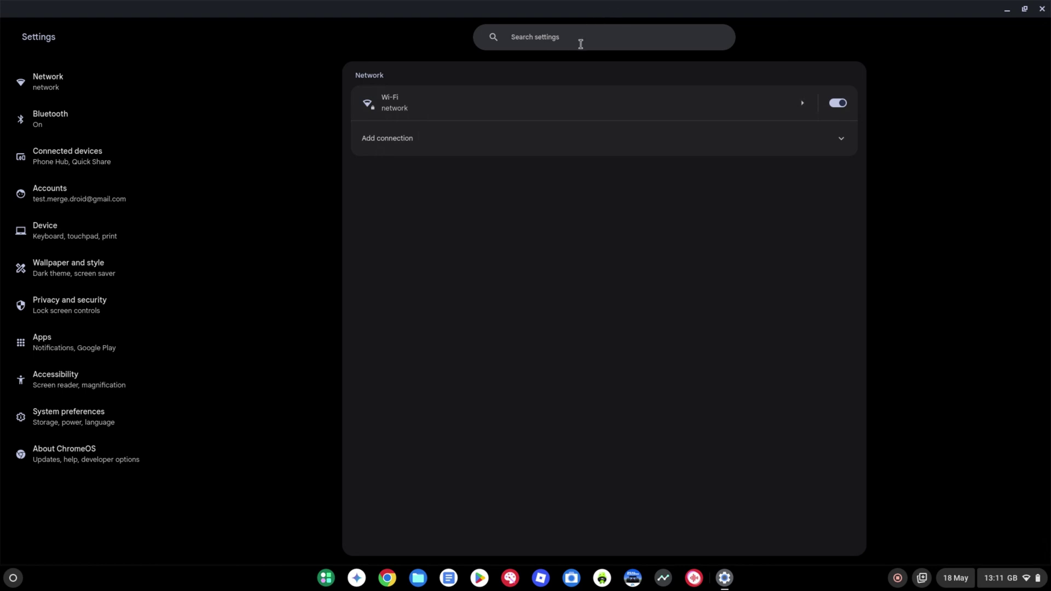
- Search settings for 'qu', go to the Quick Share setting and switch its toggle on
left_click(580, 44)
type("quick")
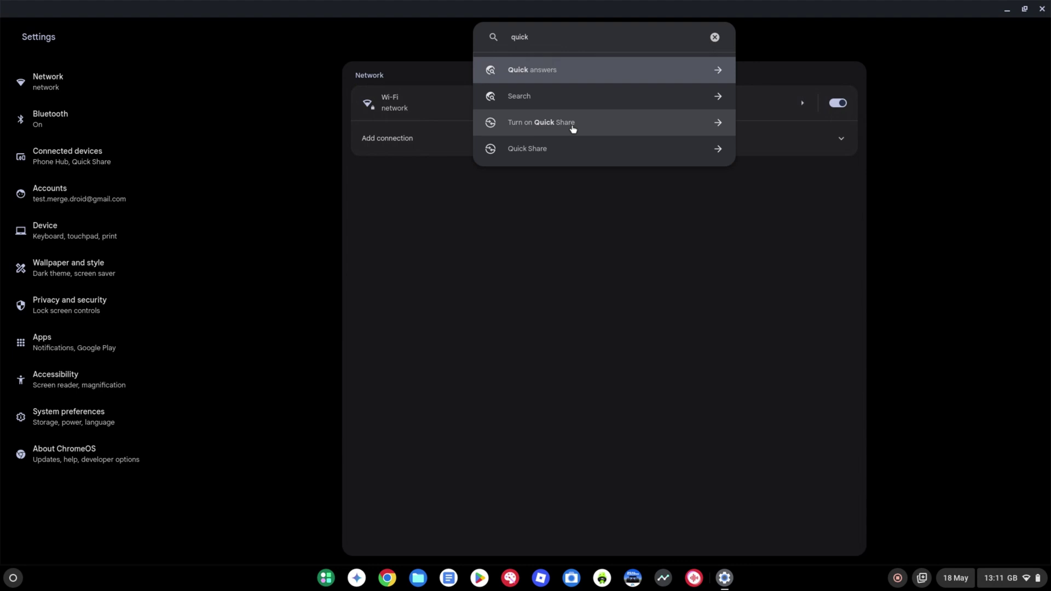
scroll(556, 129, "up", 5)
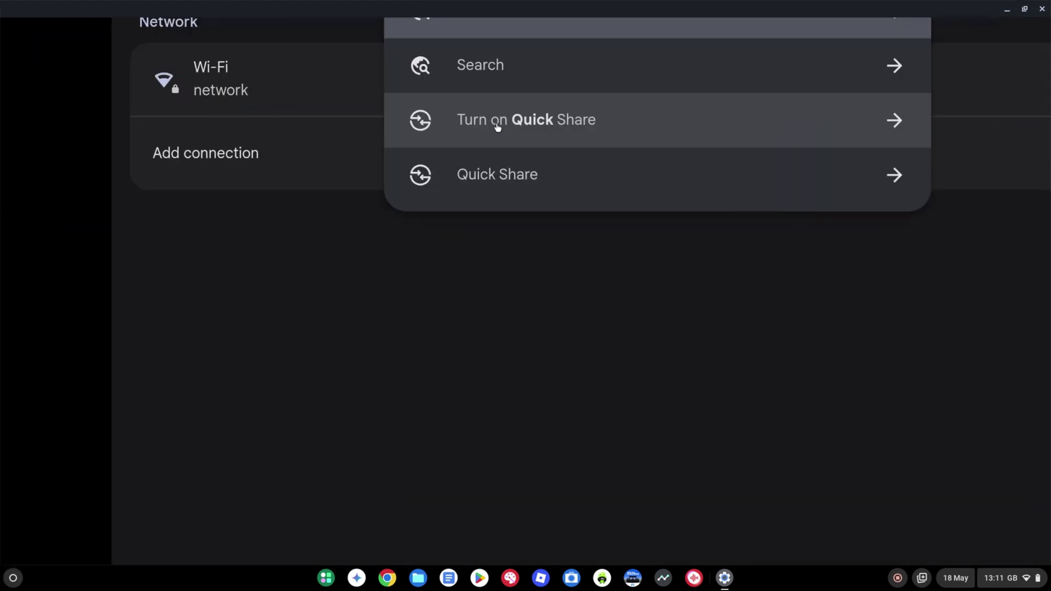
scroll(551, 138, "down", 5)
left_click(551, 138)
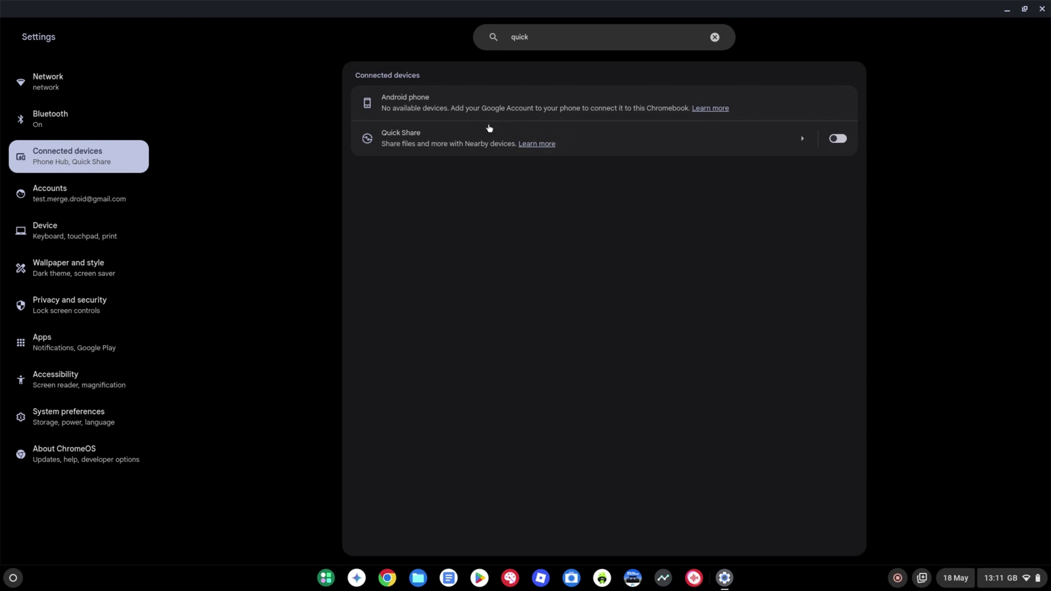
left_click(836, 142)
left_click(835, 140)
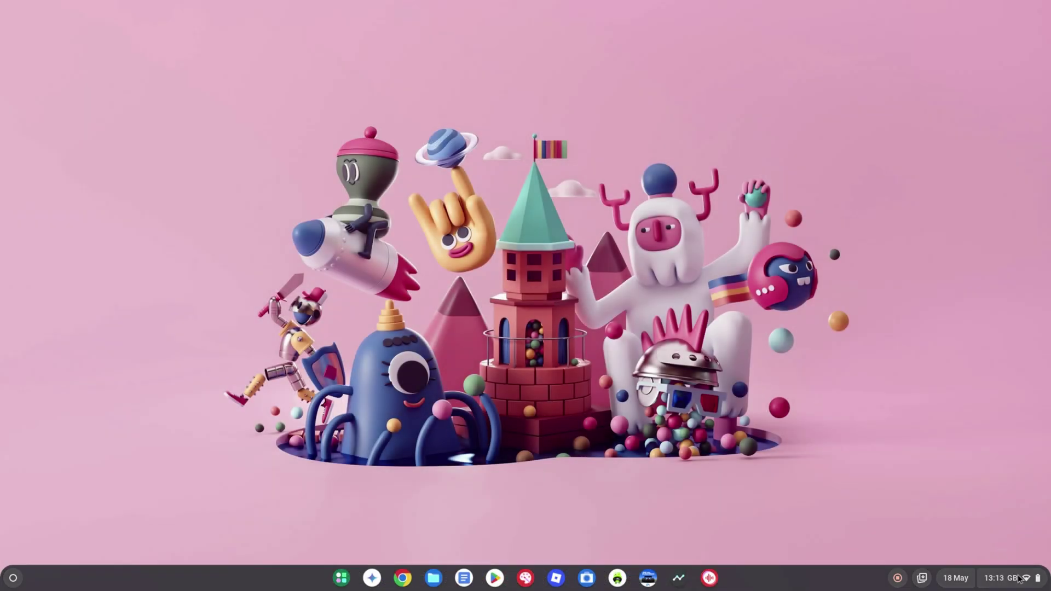
- From Quick Settings, turn on Quick Share visibility to everyone for 5 minutes
left_click(1018, 578)
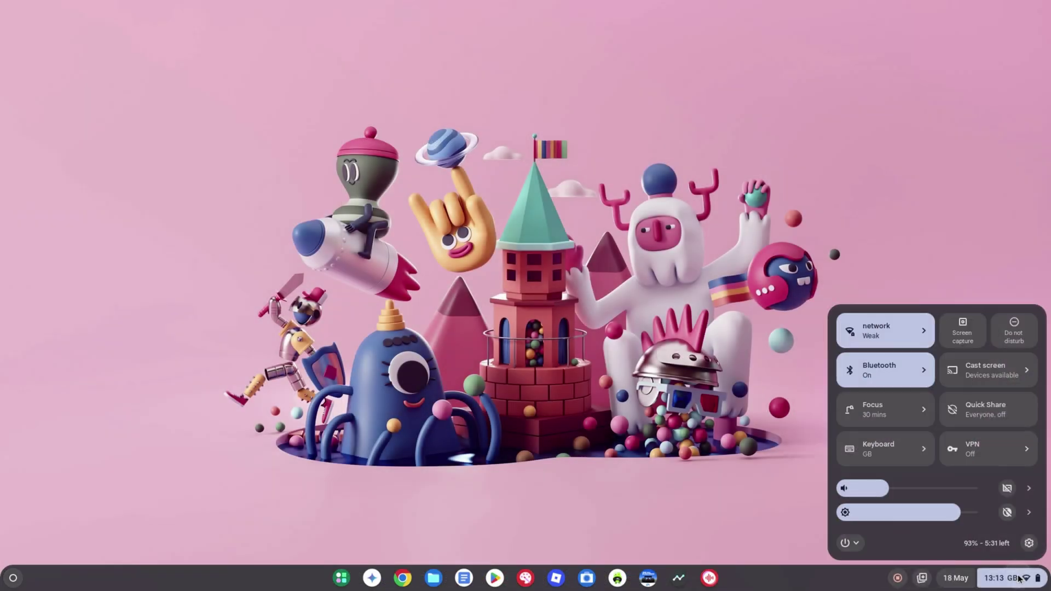
left_click(993, 419)
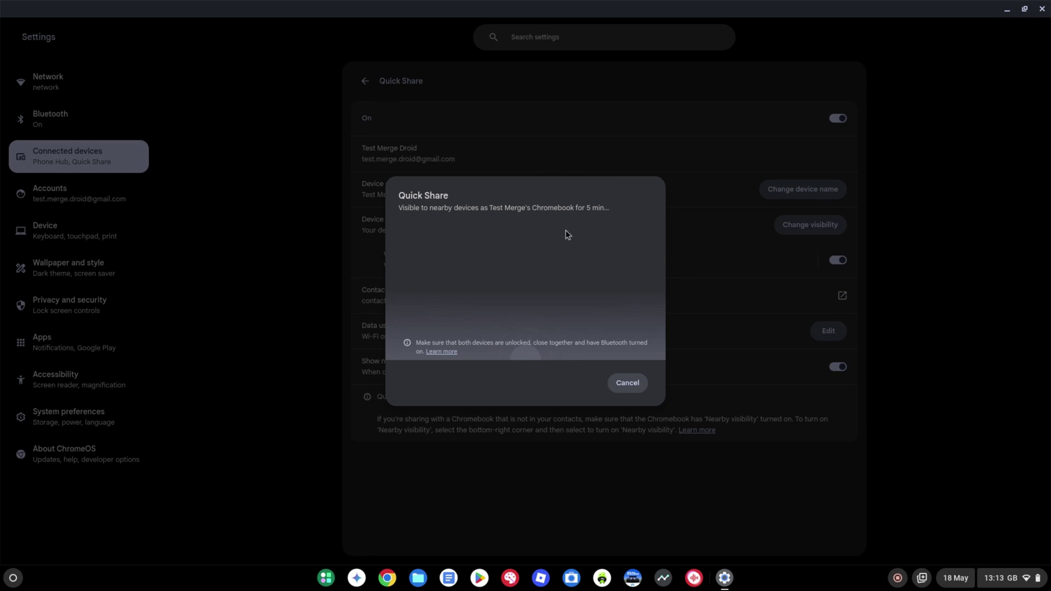
scroll(553, 221, "up", 5)
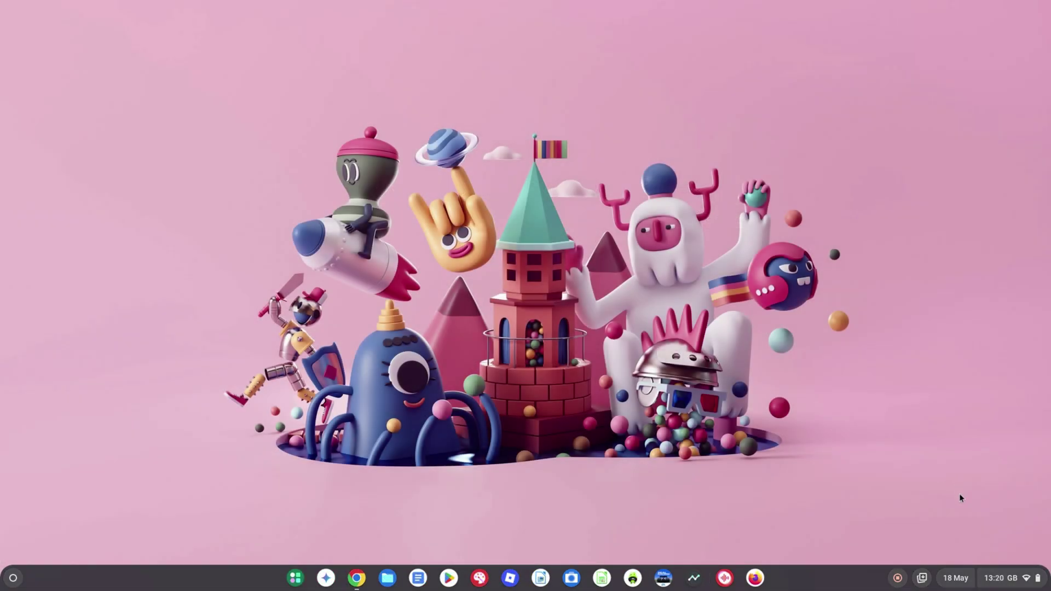
key("alt+shift+s")
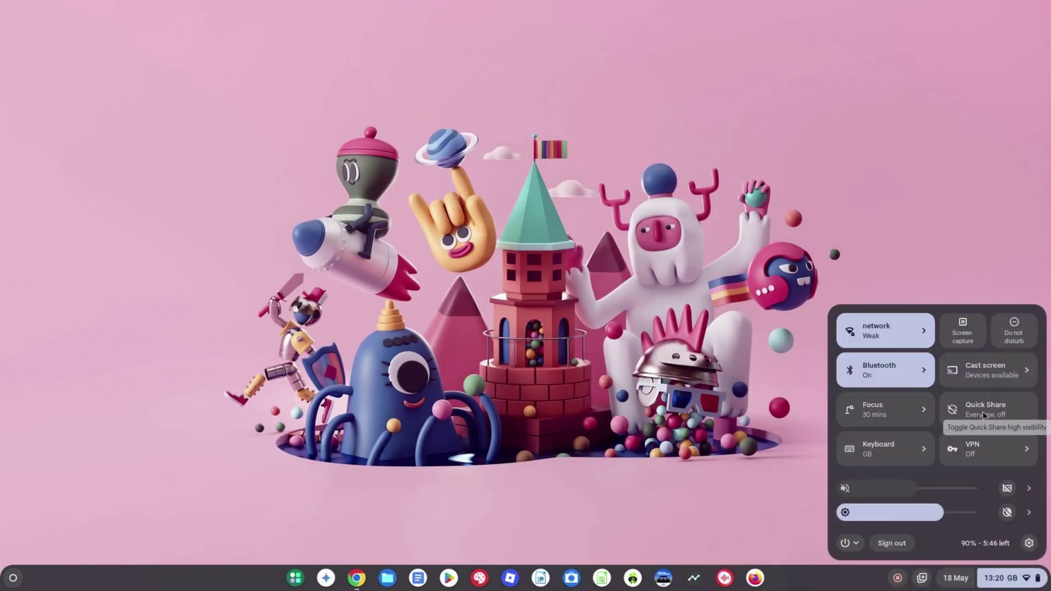
- Re-enable Quick Share visibility for everyone, zooming in on the dialog and back to normal
left_click(983, 412)
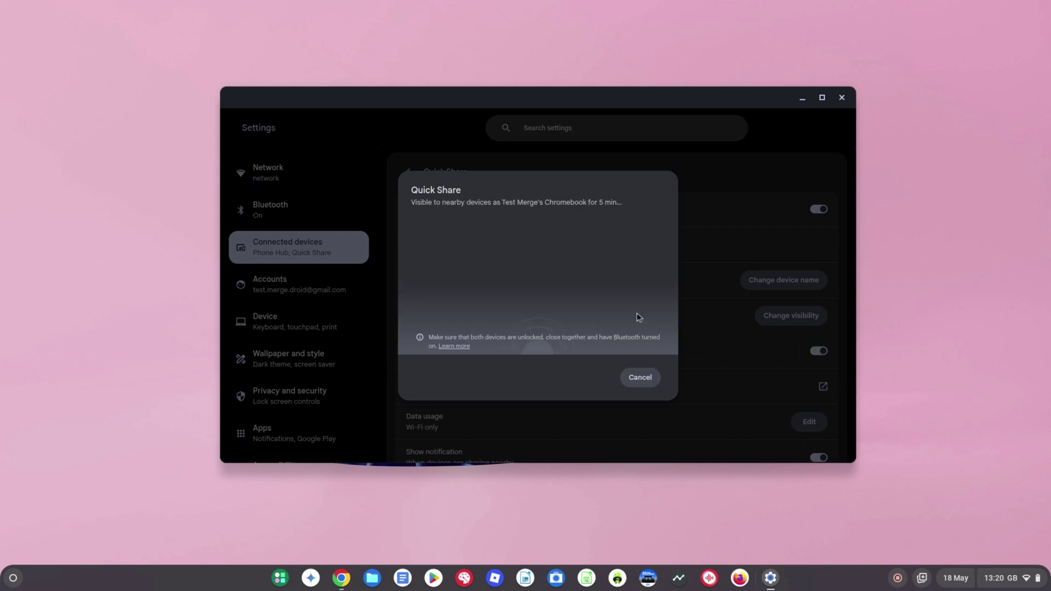
key("ctrl+plus")
key("ctrl+plus")
key("ctrl+plus")
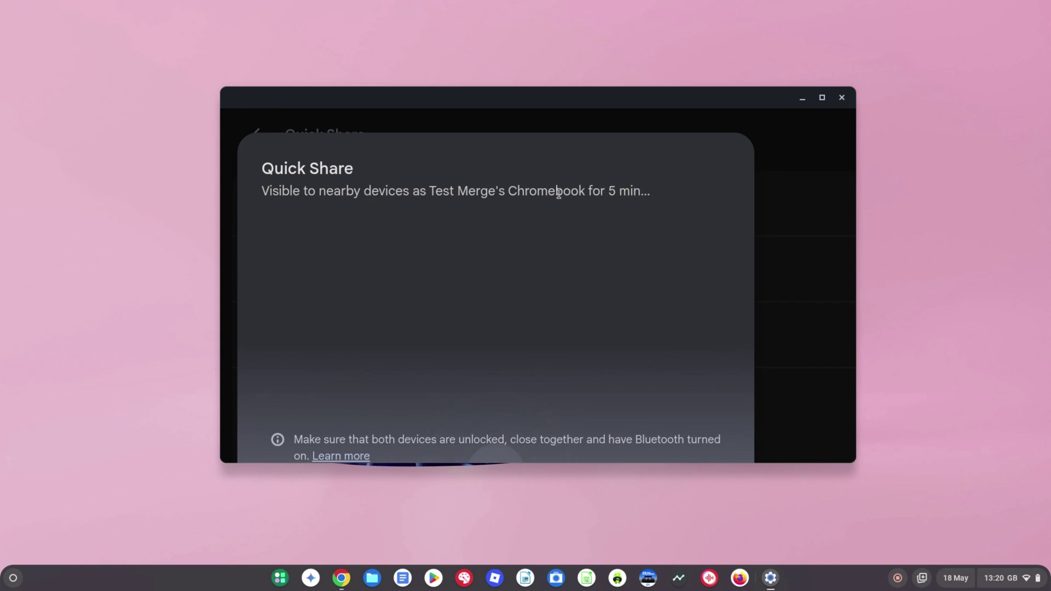
key("ctrl+minus")
key("ctrl+minus")
key("ctrl+minus")
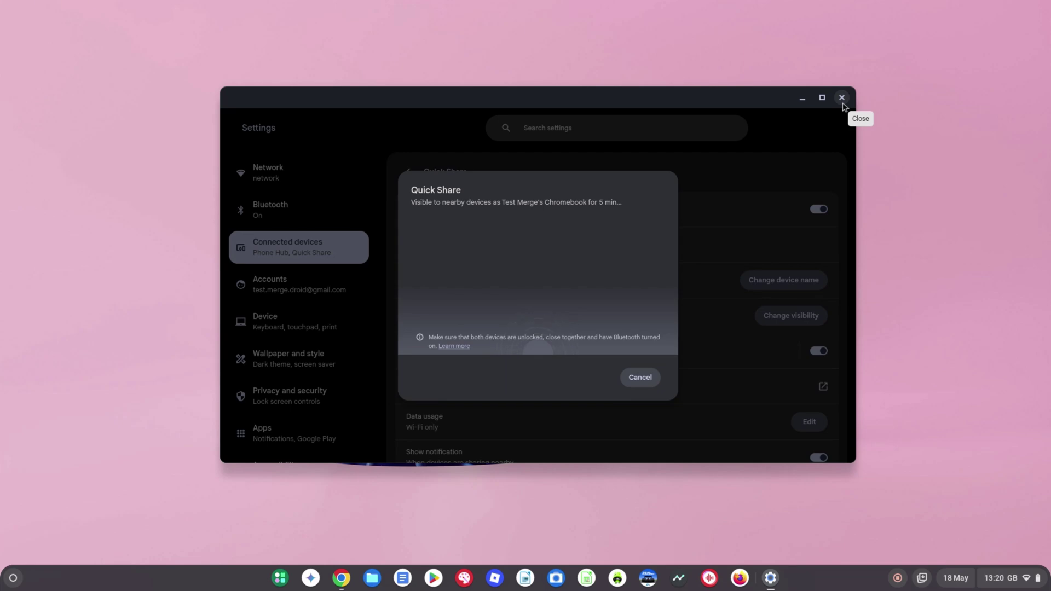
- Close Settings and load chrome://flags in the Chrome browser
left_click(843, 102)
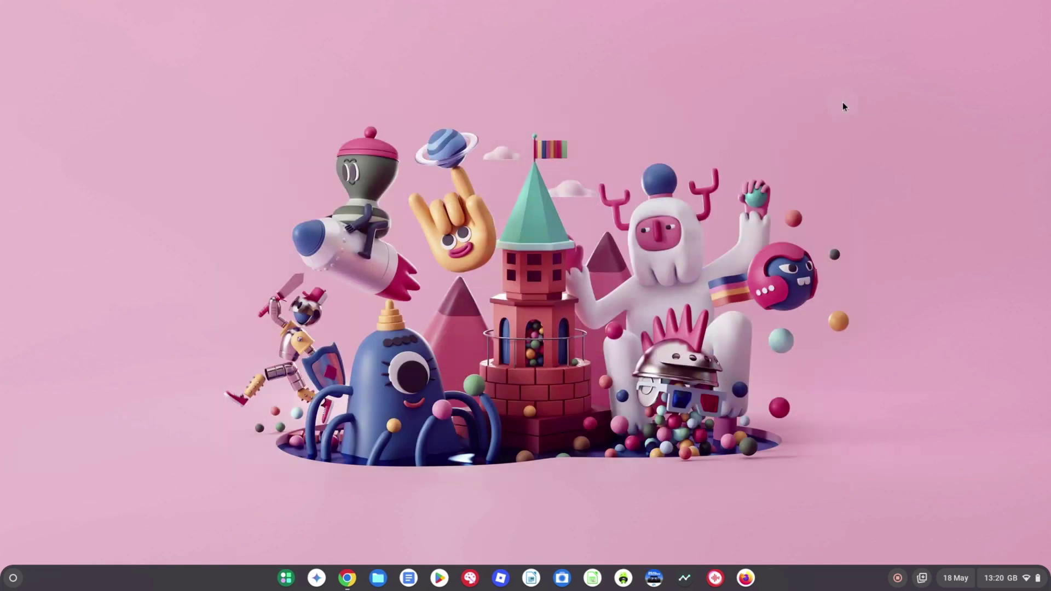
left_click(359, 584)
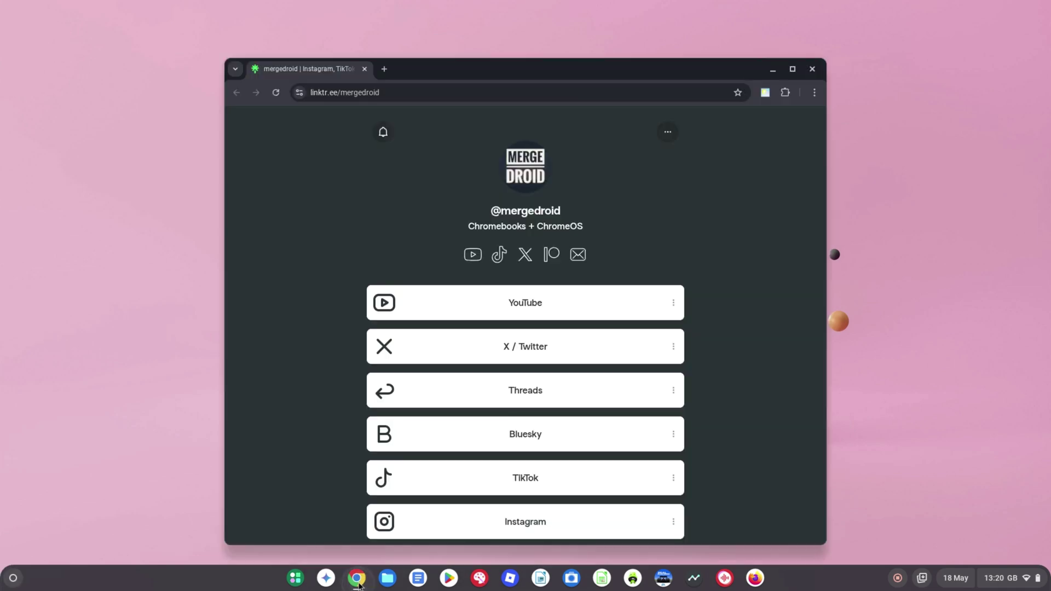
left_click(361, 88)
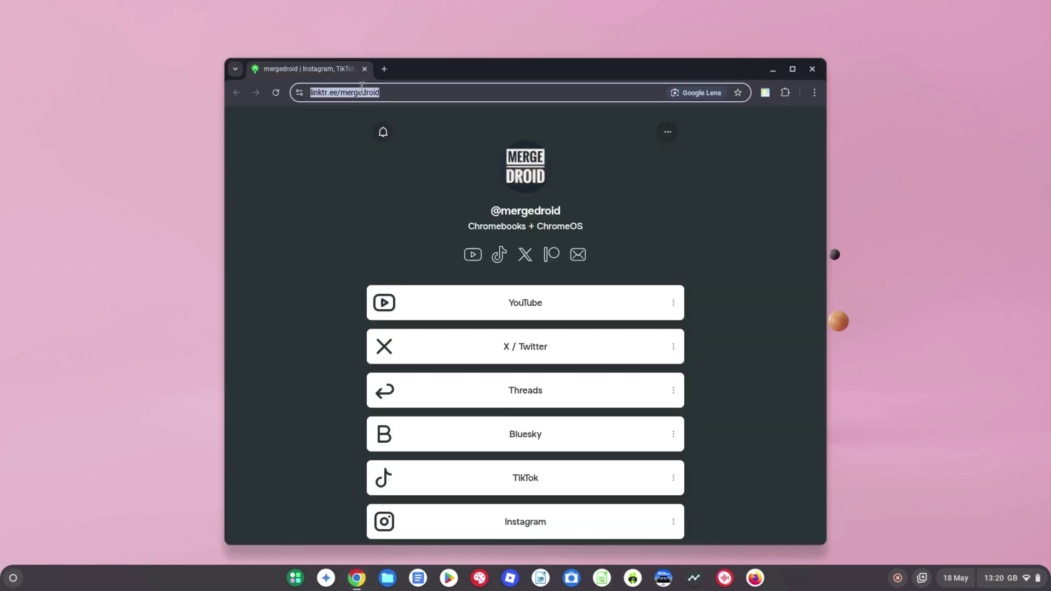
type("chrome")
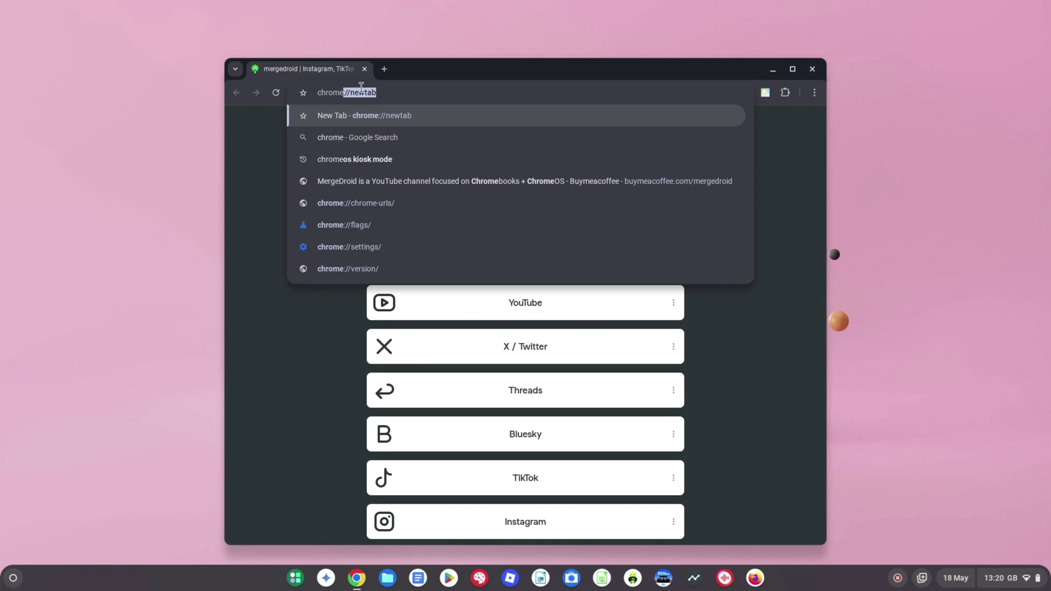
type("://f")
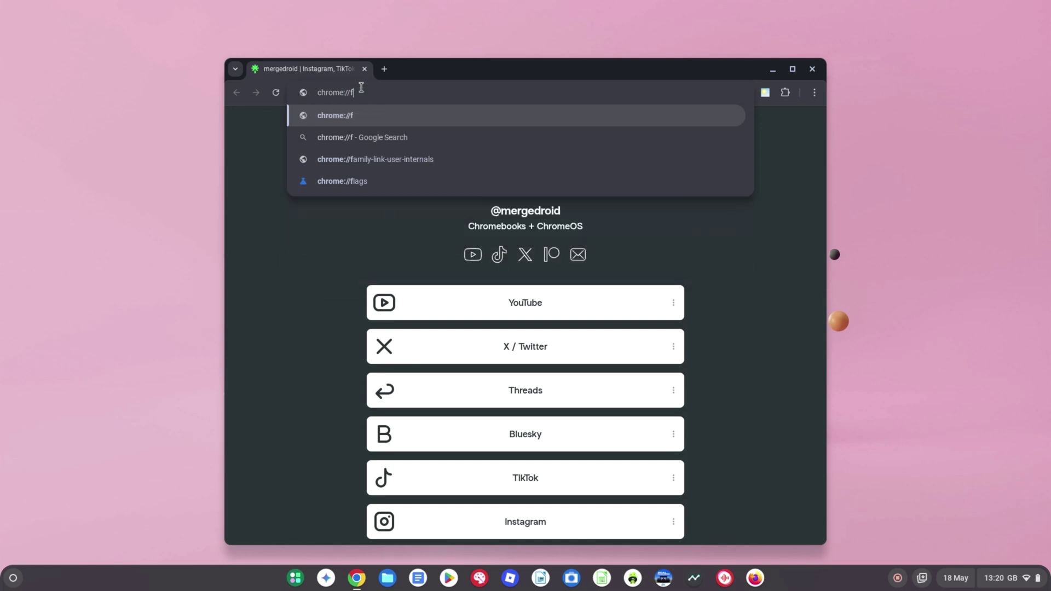
type("lags")
key("Return")
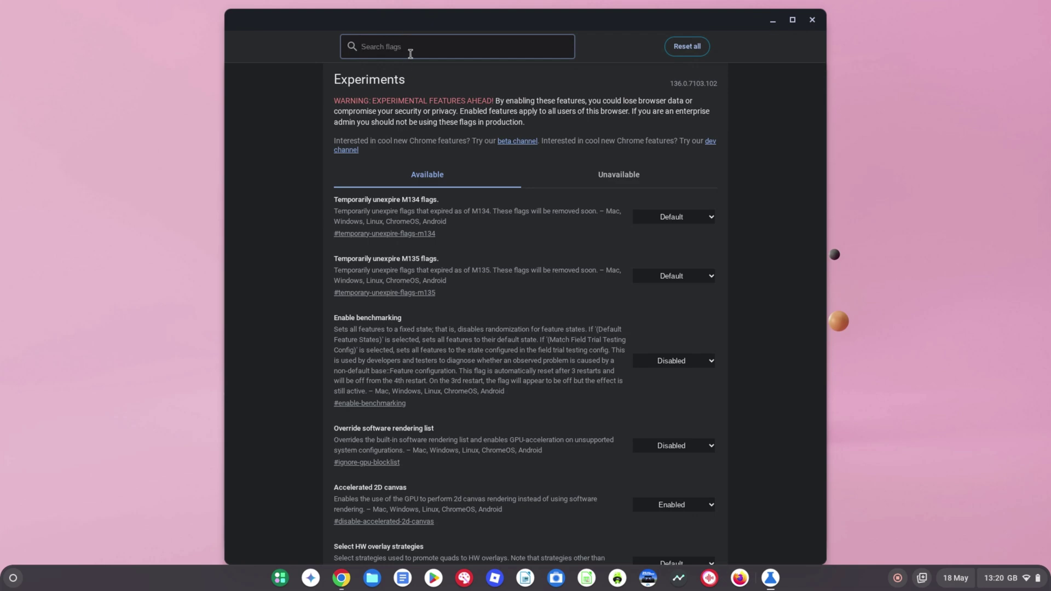
- Filter flags by 'quick', set Quick Share v2 to Enabled, and restart the device
type("quick")
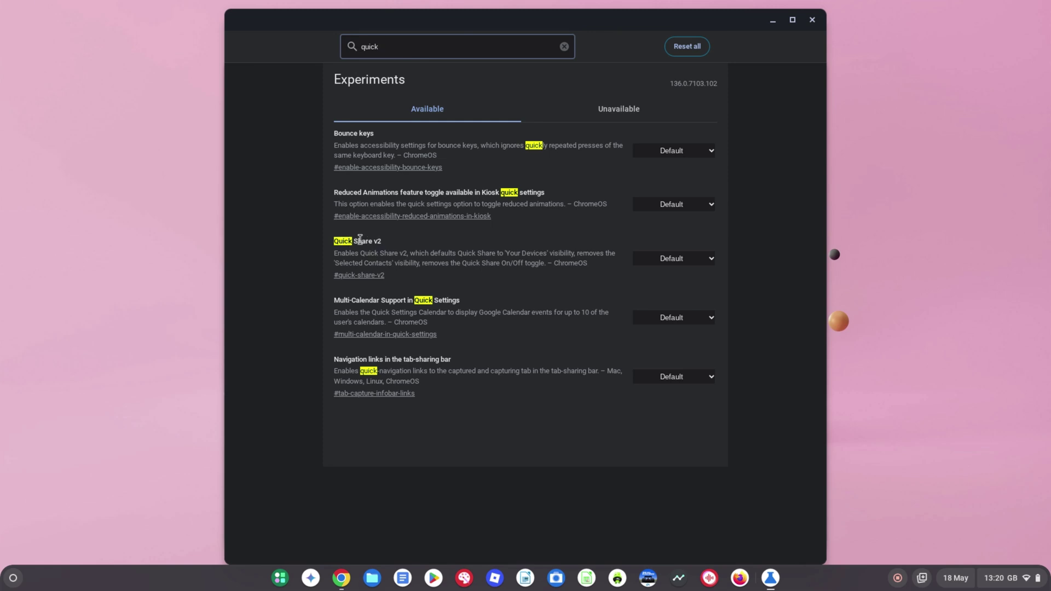
left_click(688, 259)
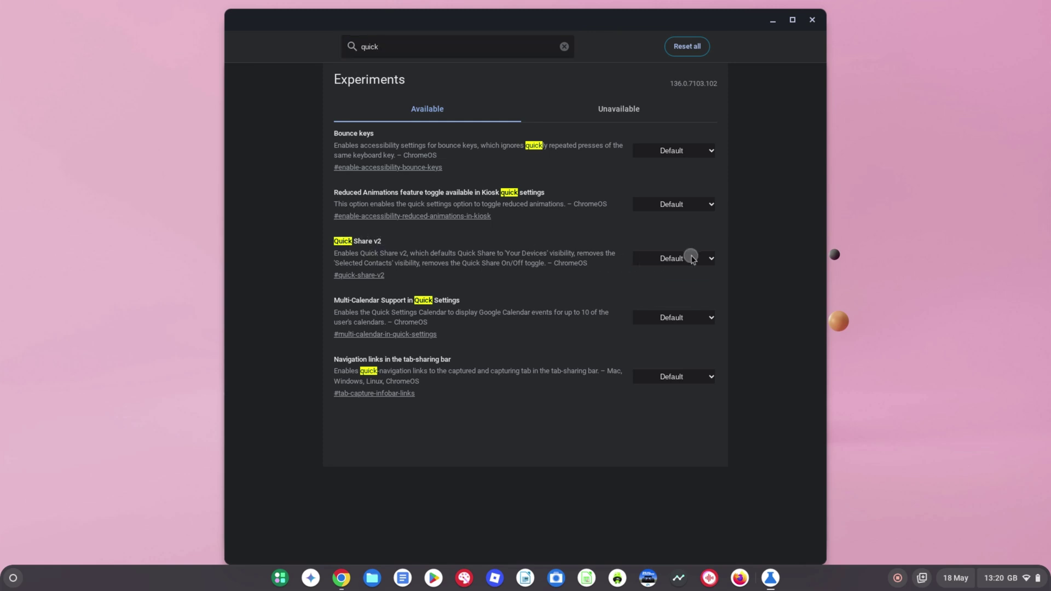
left_click(667, 284)
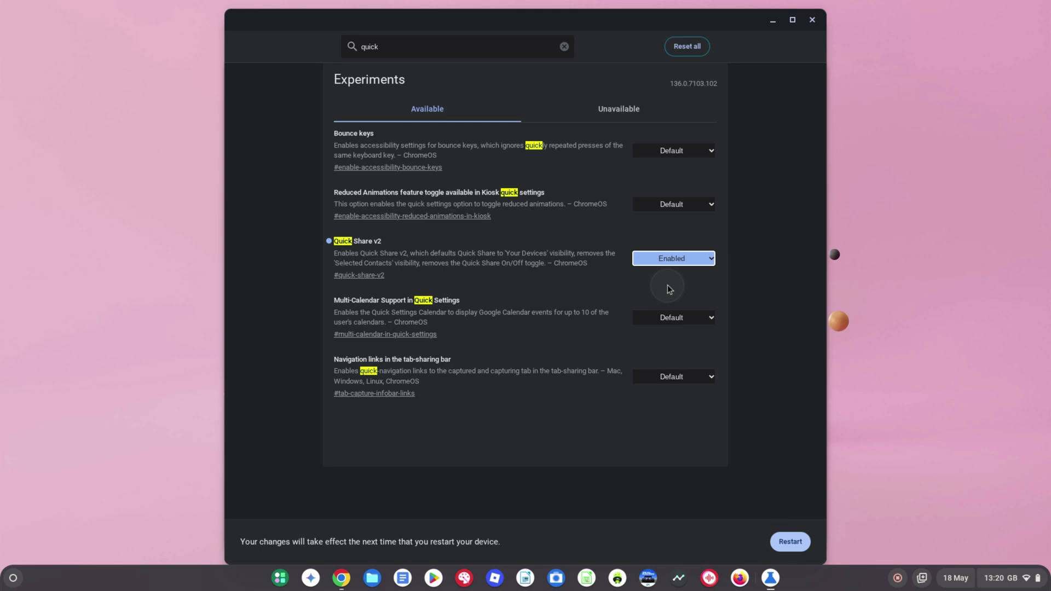
left_click(790, 541)
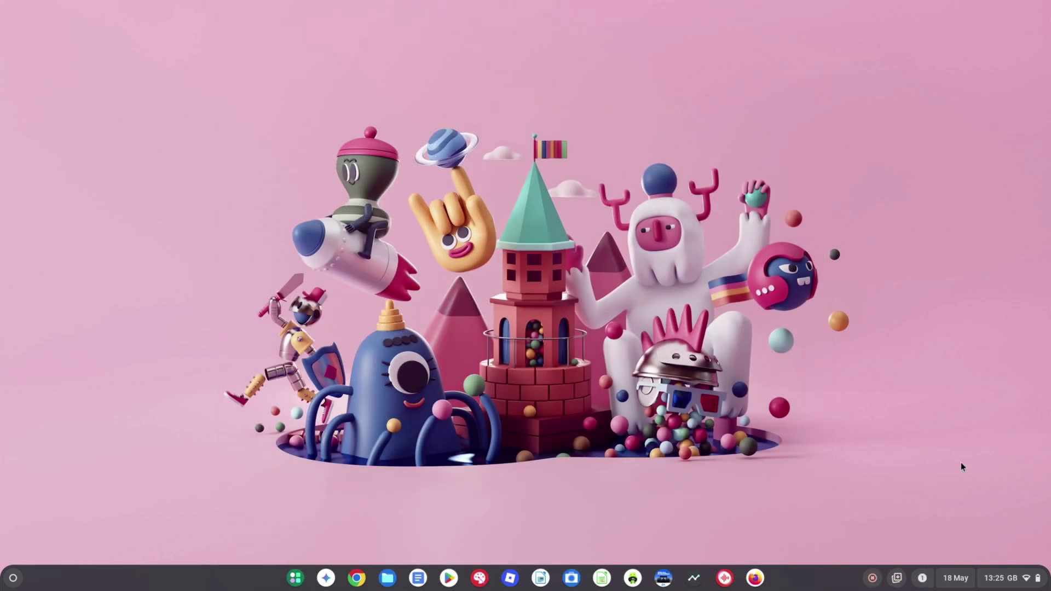
- In Quick Share options, switch Quick Share on and make the device visible to everyone for 10 minutes
left_click(1021, 588)
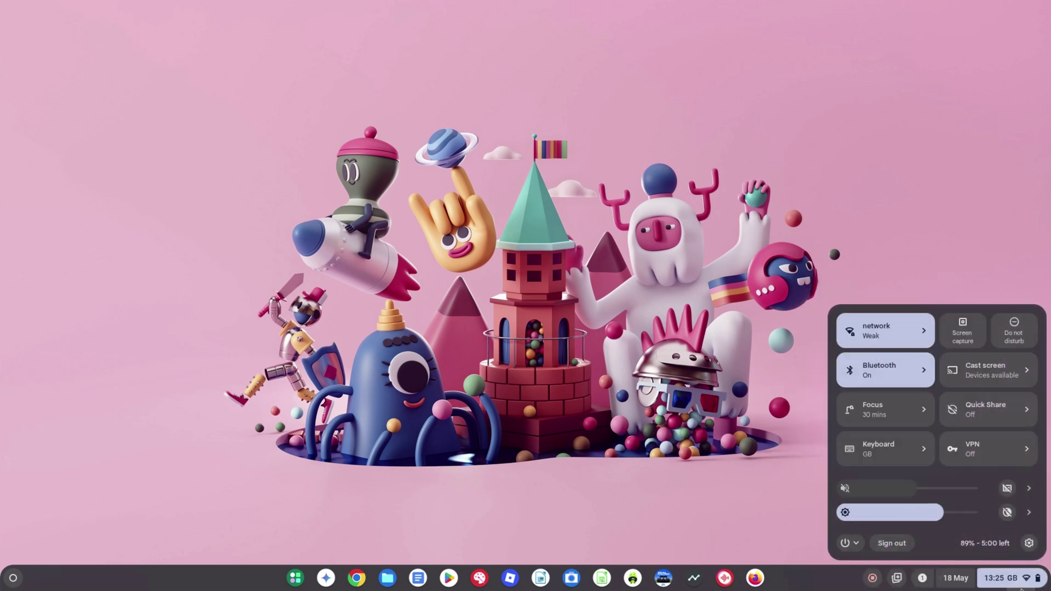
left_click(994, 417)
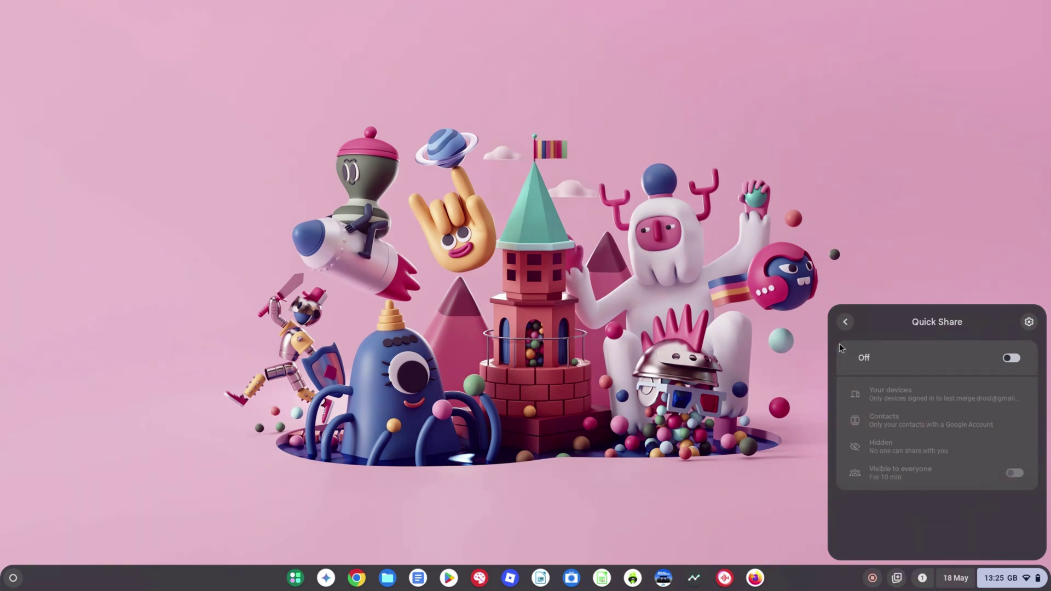
left_click(1009, 364)
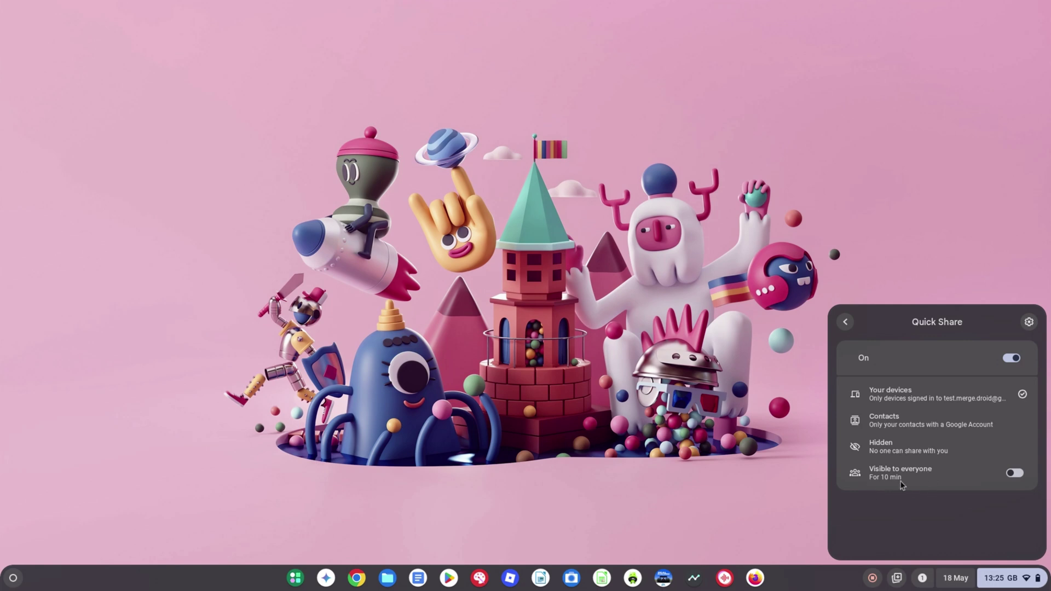
left_click(1014, 475)
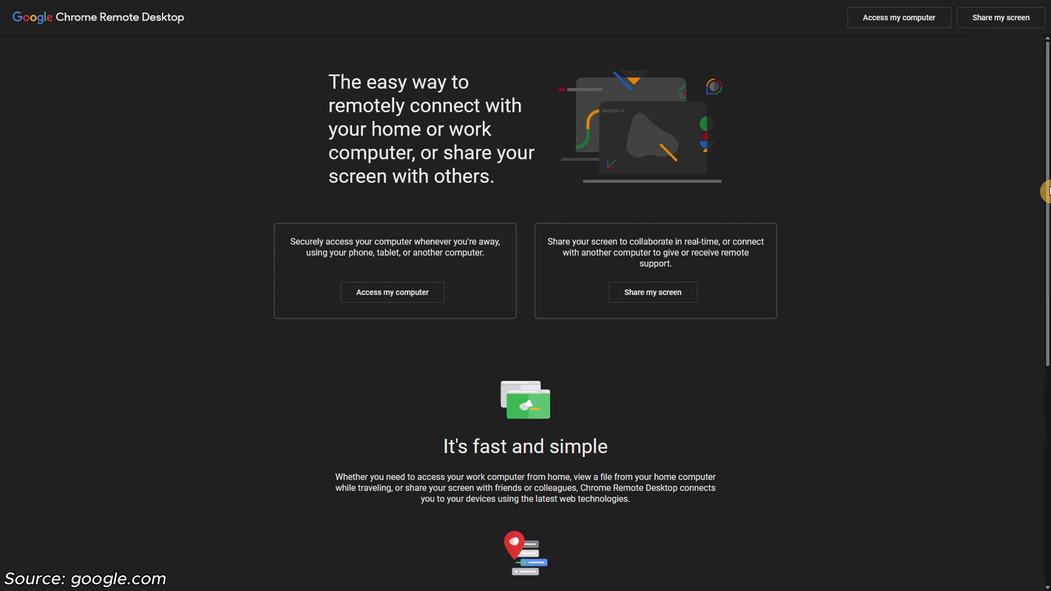
left_click_drag(1047, 191, 1046, 227)
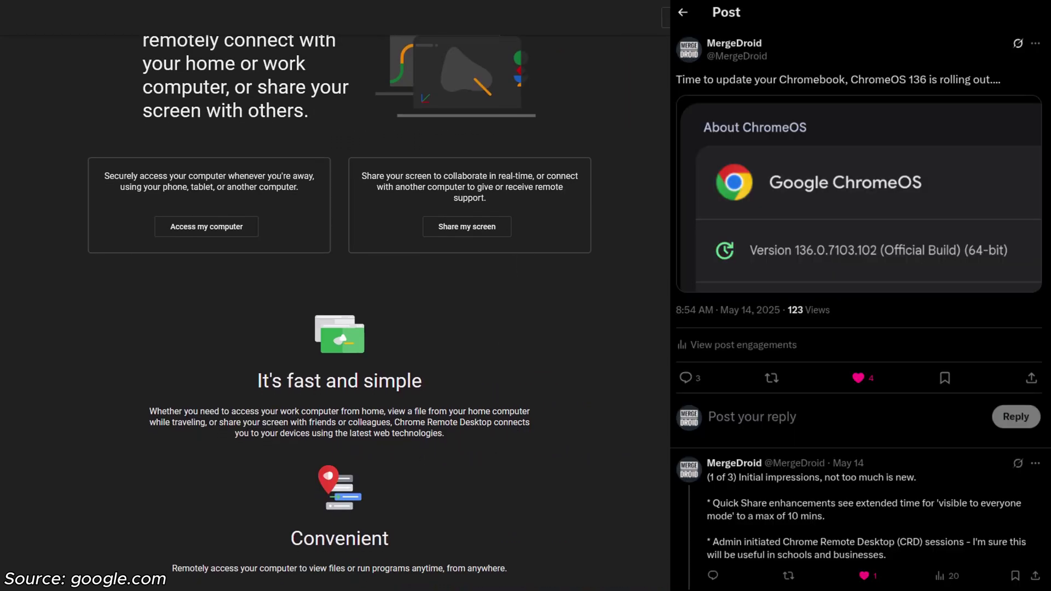
scroll(339, 295, "down", 2)
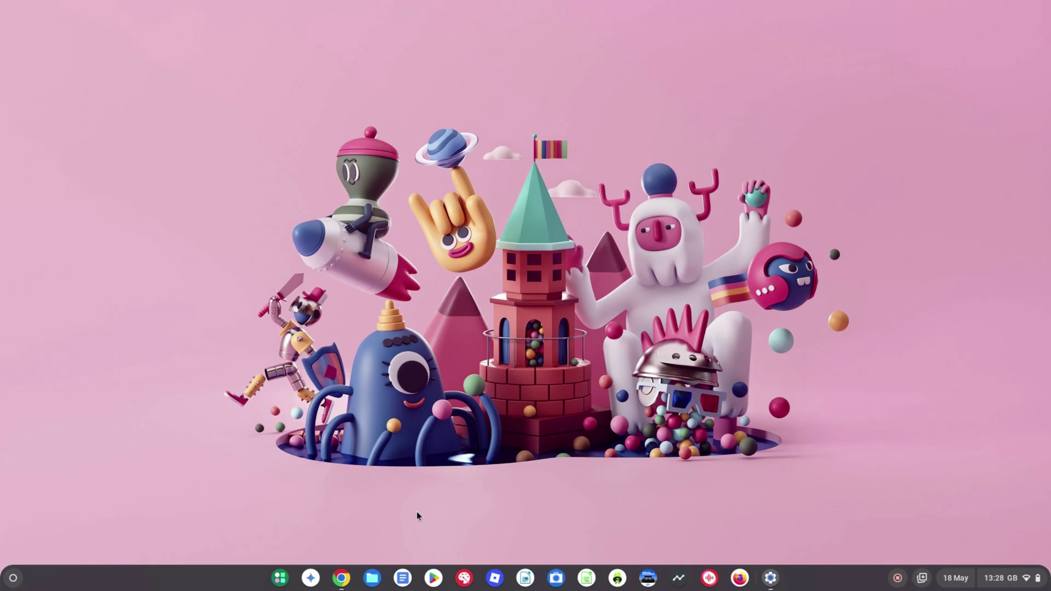
- Bring up Chrome on the YouTube videos page, then launch the Settings app from the shelf
left_click(343, 581)
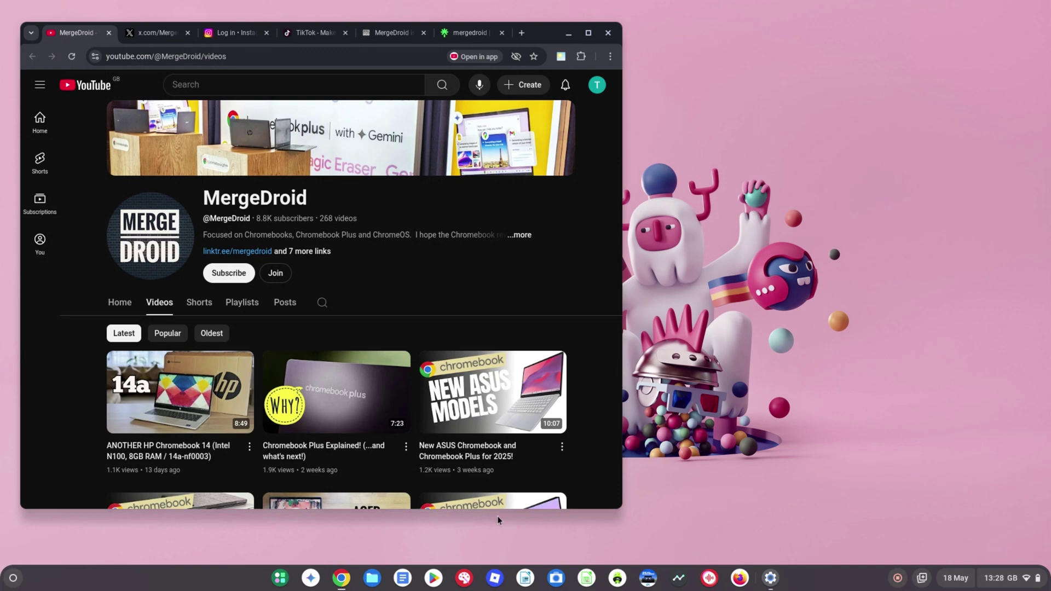
left_click(769, 578)
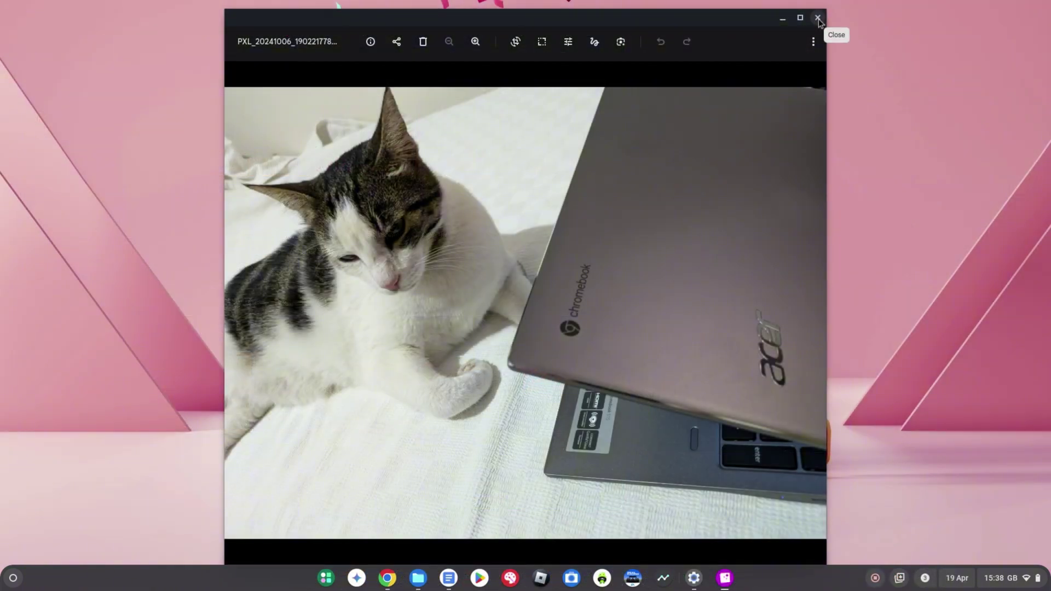
- Close the Gallery and Files windows, then search the launcher for 'cat' and open the Google Photos result
left_click(819, 19)
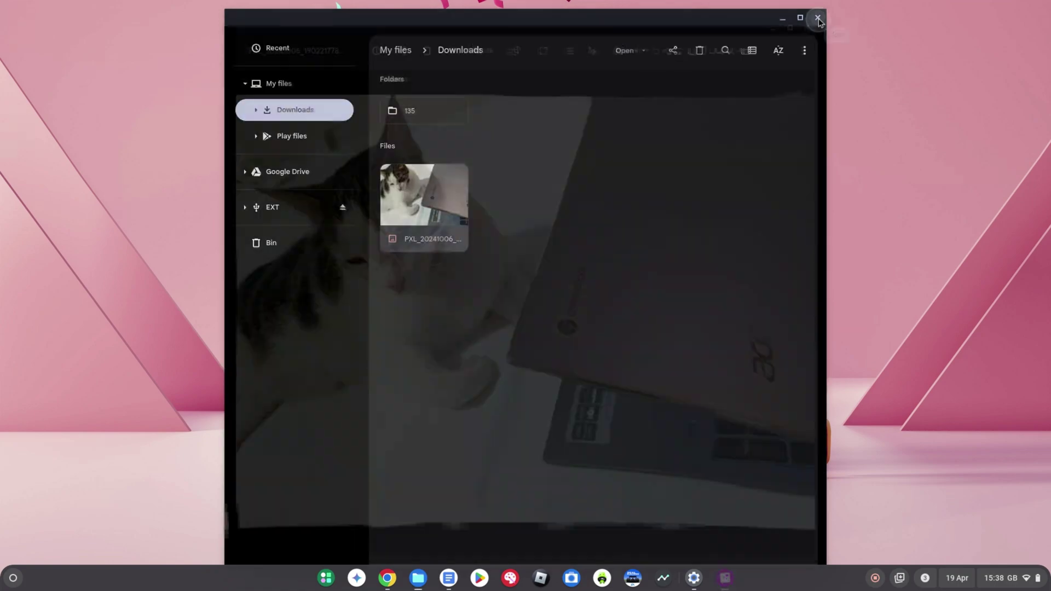
left_click(817, 20)
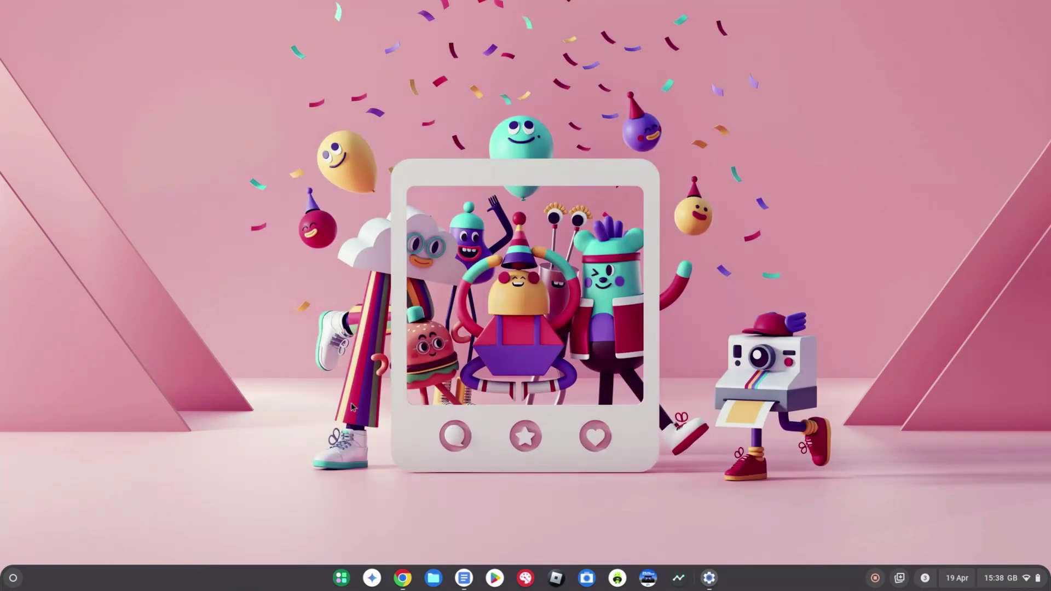
left_click(13, 578)
type("cat")
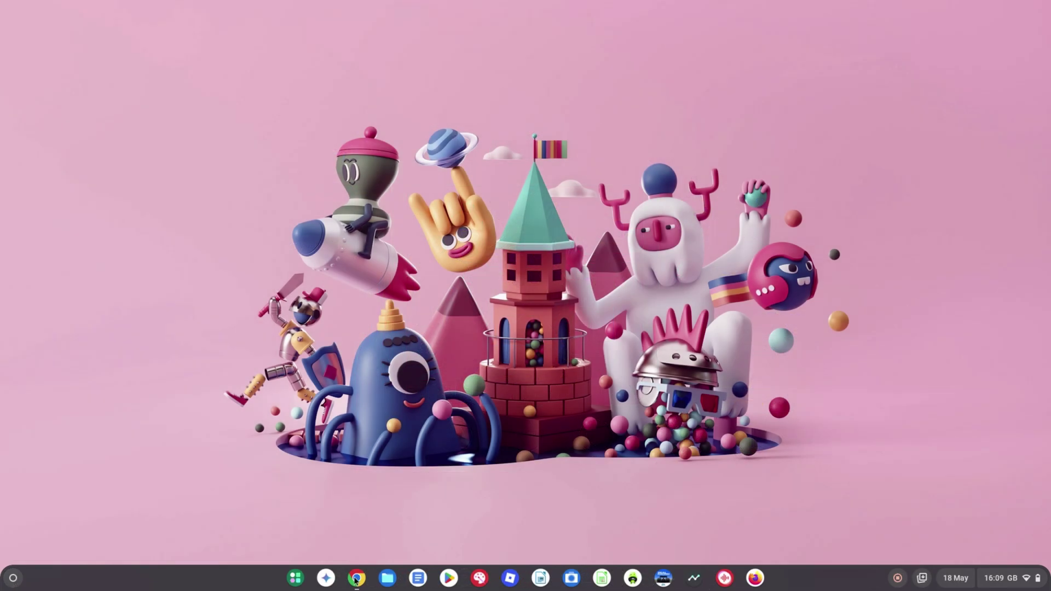
left_click(356, 578)
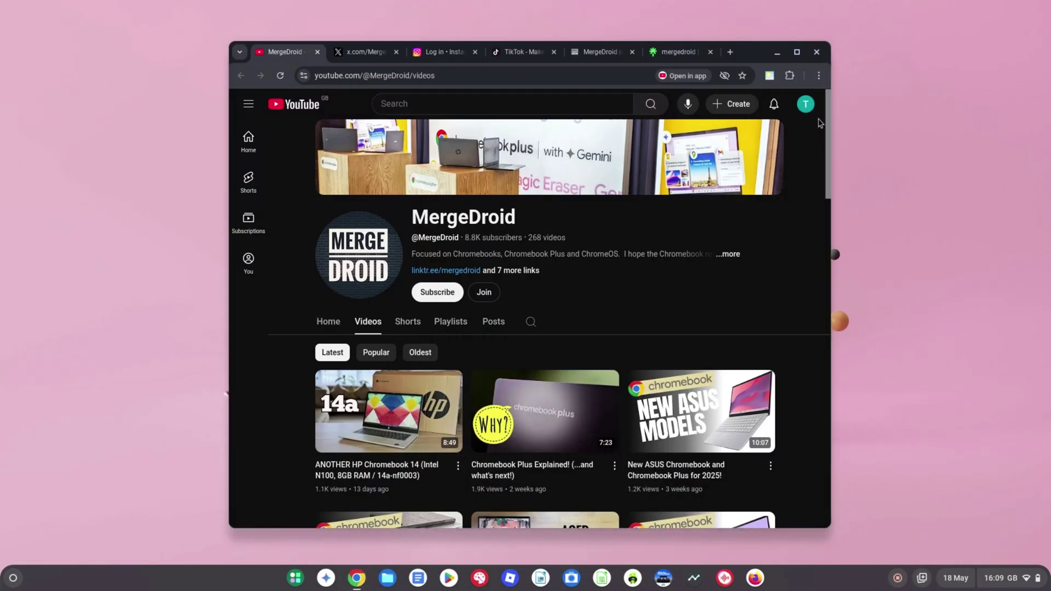
- Open About Google Chrome from the Help menu, showing version 136.0.7103.102
left_click(818, 77)
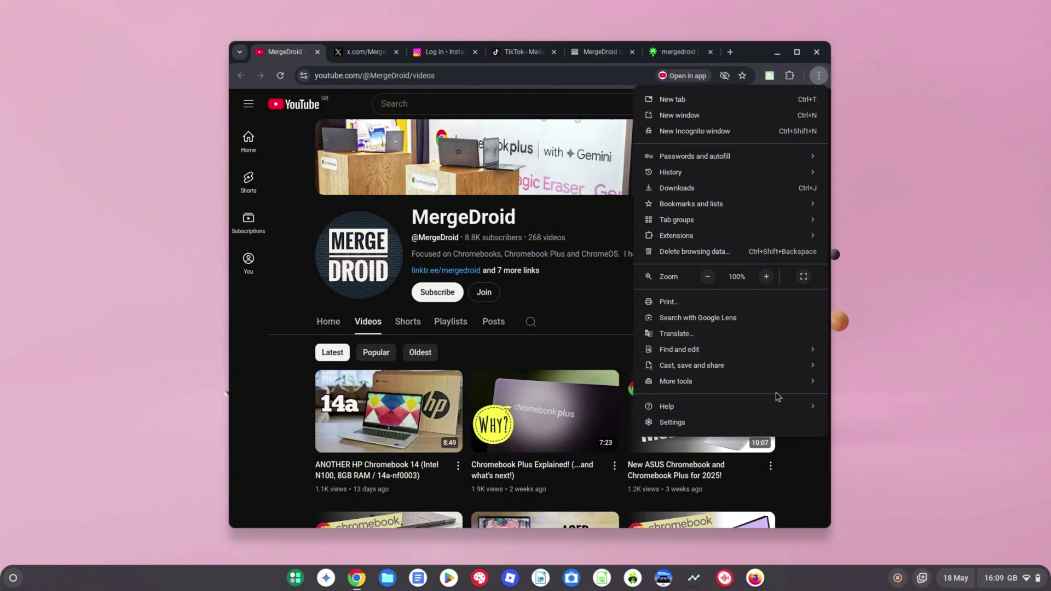
mouse_move(772, 409)
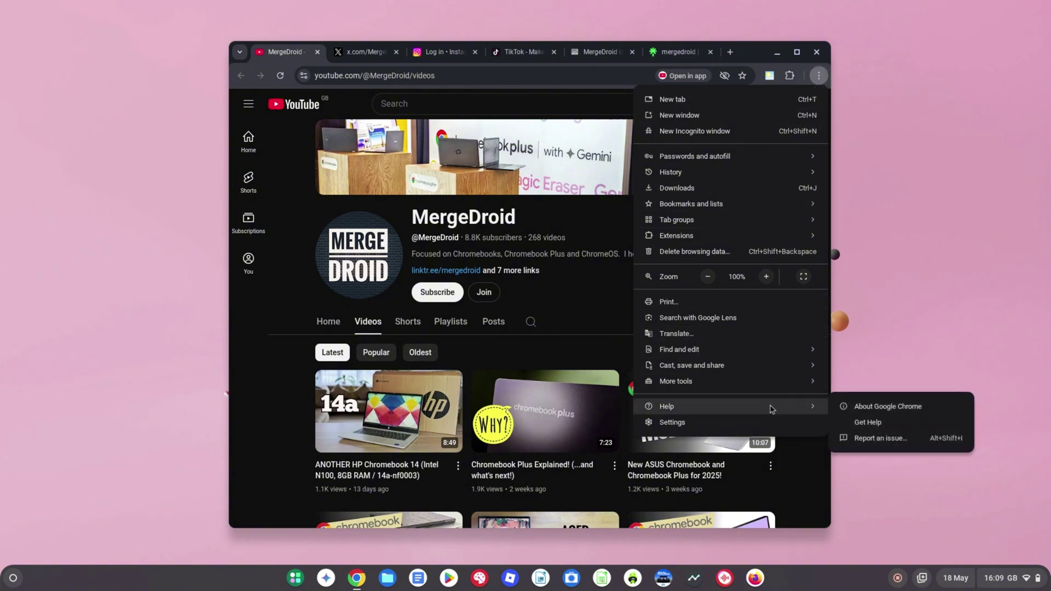
left_click(862, 407)
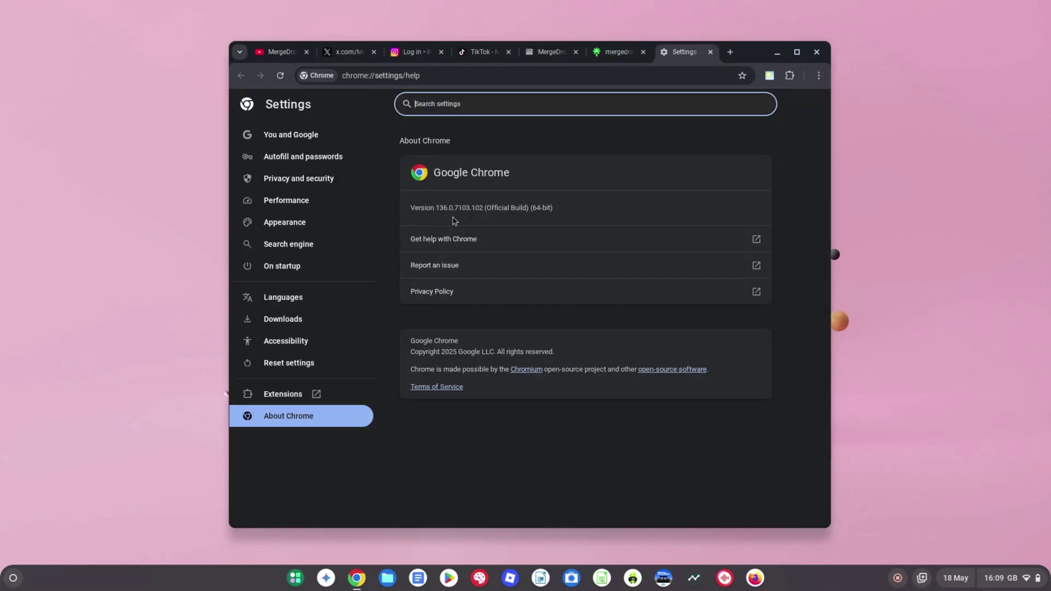
scroll(446, 217, "up", 3)
scroll(445, 216, "up", 2)
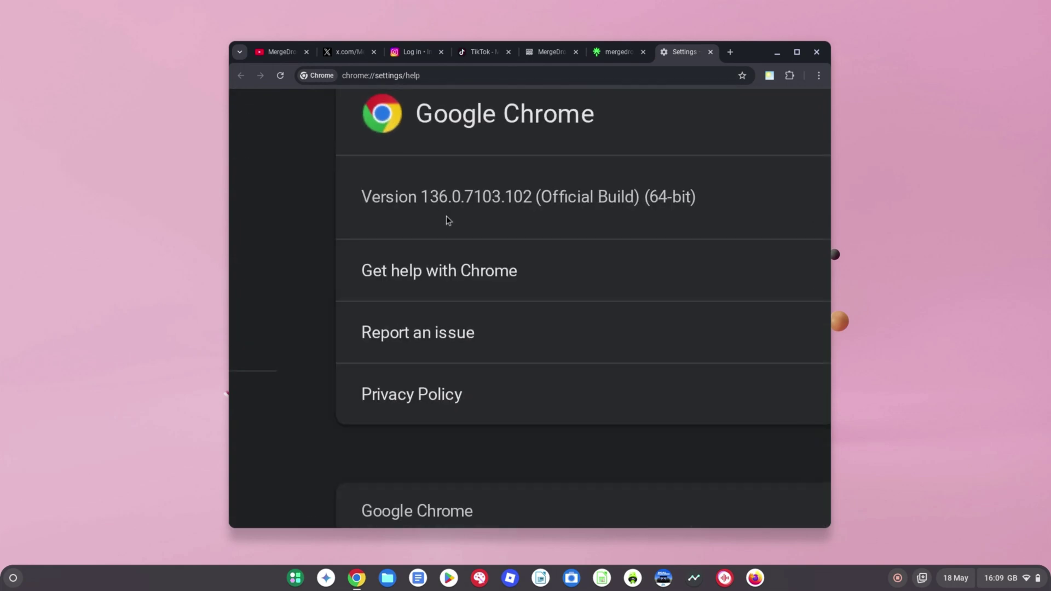